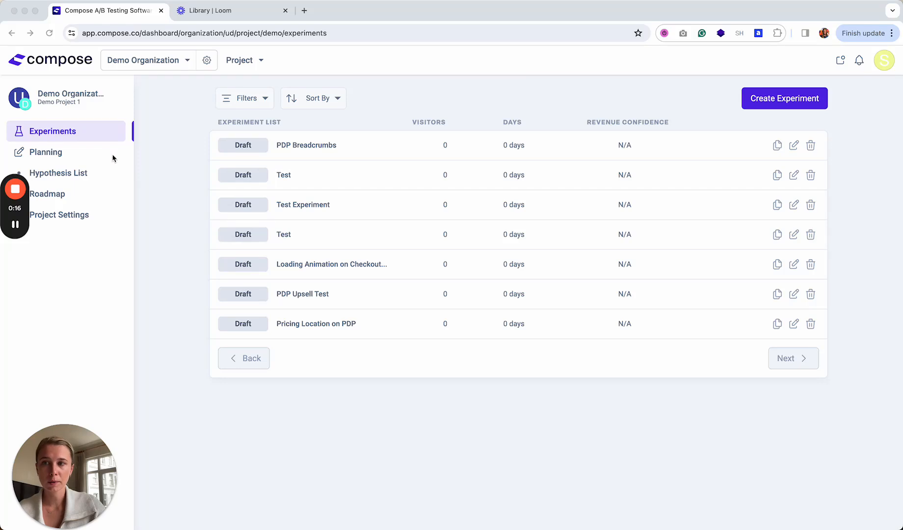
# Start a new hypothesis in Planning named "Test", with the objective "Test" and the site area "PDP"
pyautogui.click(43, 154)
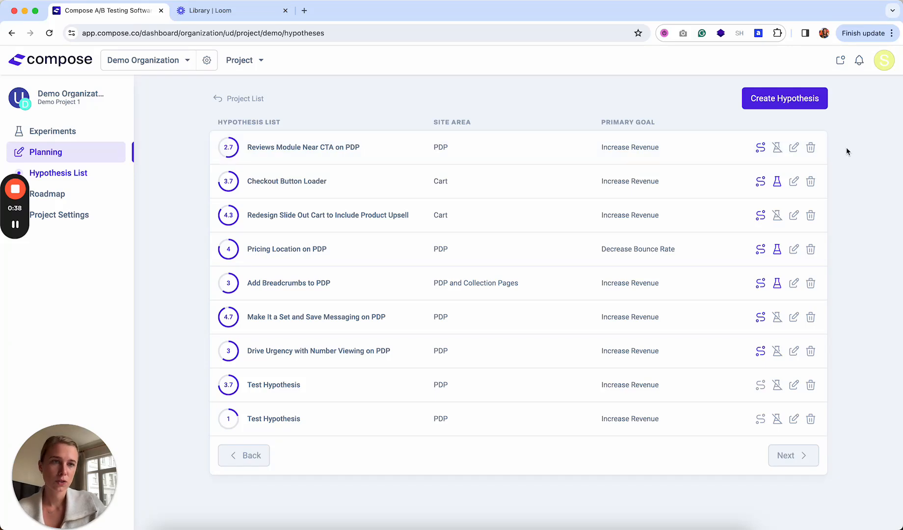
pyautogui.click(783, 102)
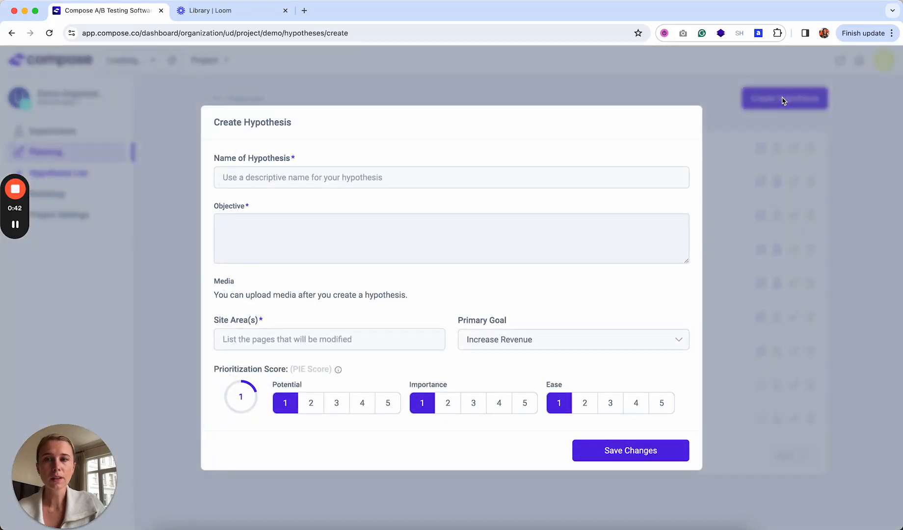
pyautogui.click(308, 177)
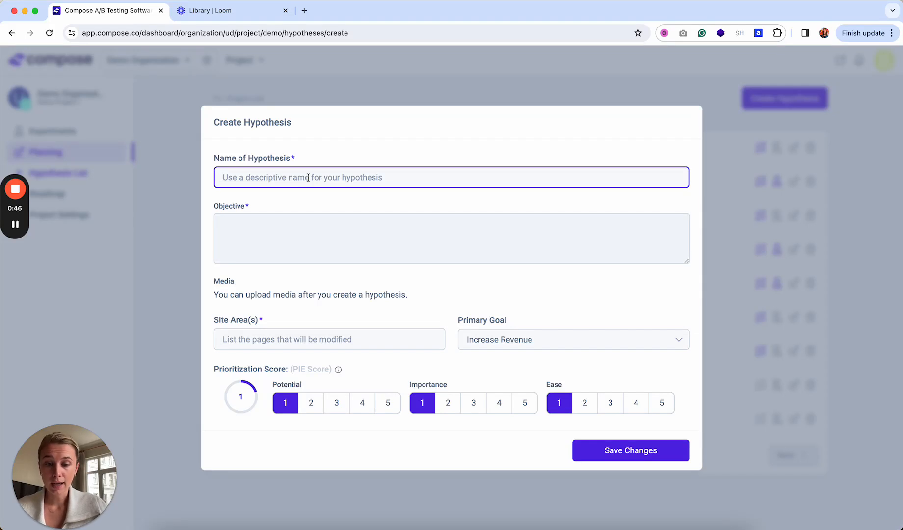
pyautogui.write('Test')
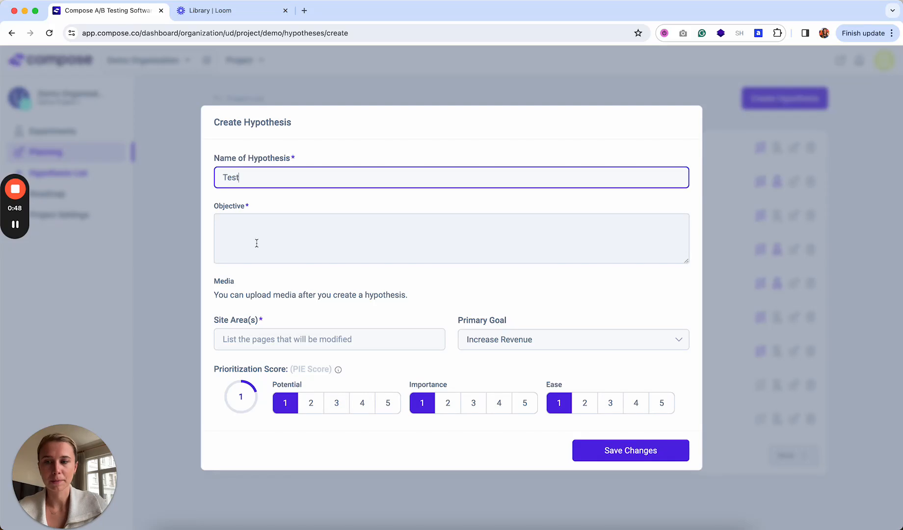
pyautogui.click(238, 223)
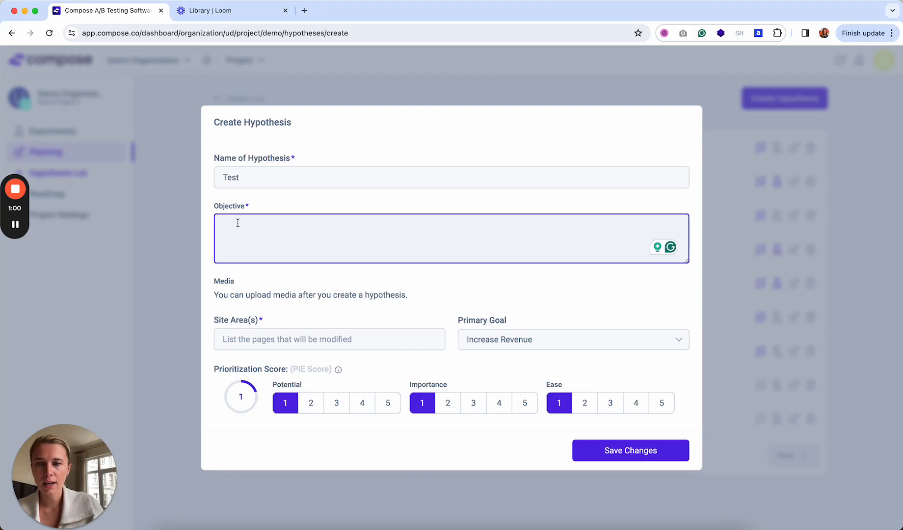
pyautogui.write('Test')
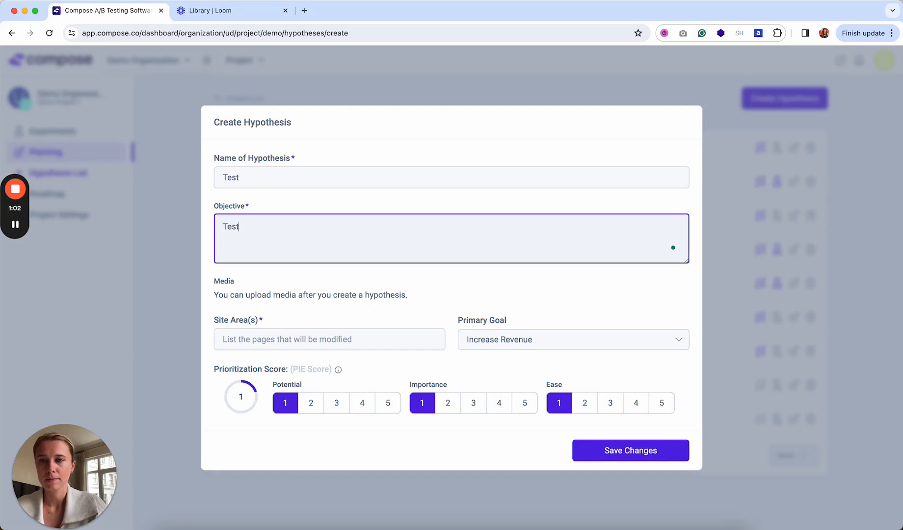
pyautogui.click(237, 339)
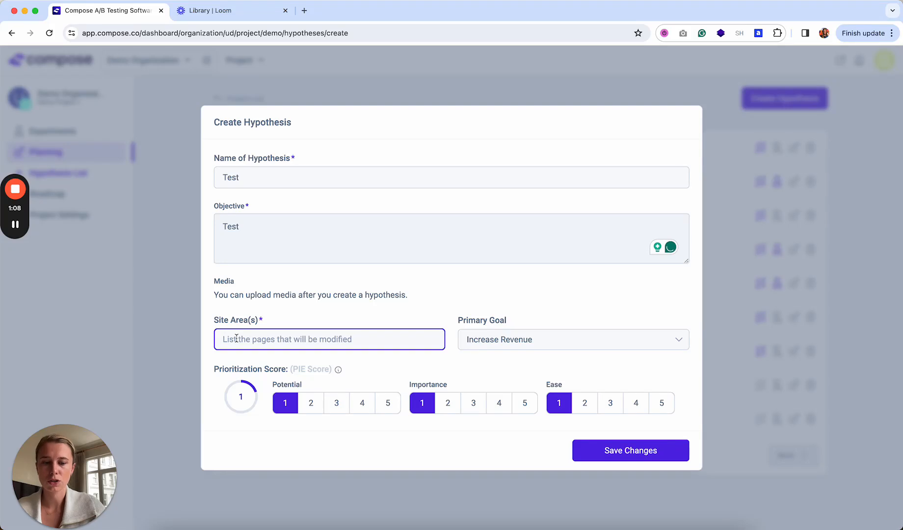
pyautogui.write('PDP')
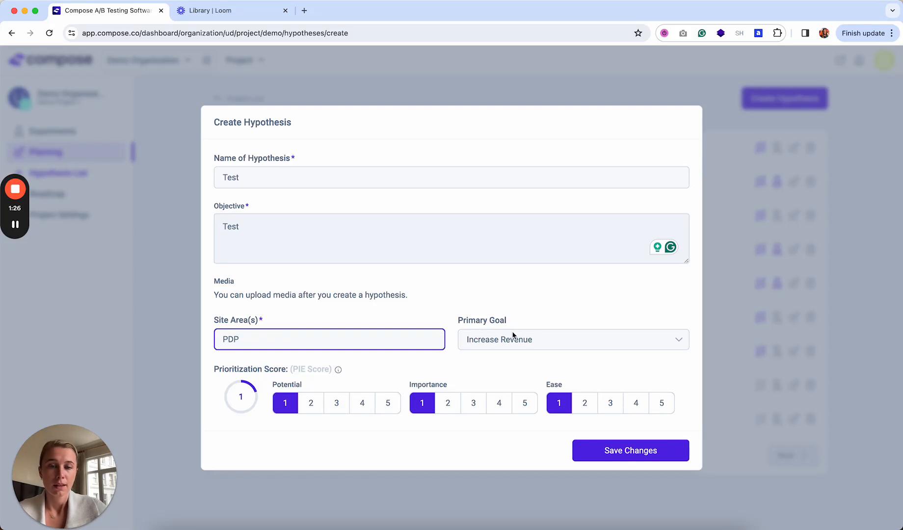
# Set the primary goal to Decrease Bounce Rate, score Potential 3, Importance 4 and Ease 4, and save the hypothesis
pyautogui.click(532, 337)
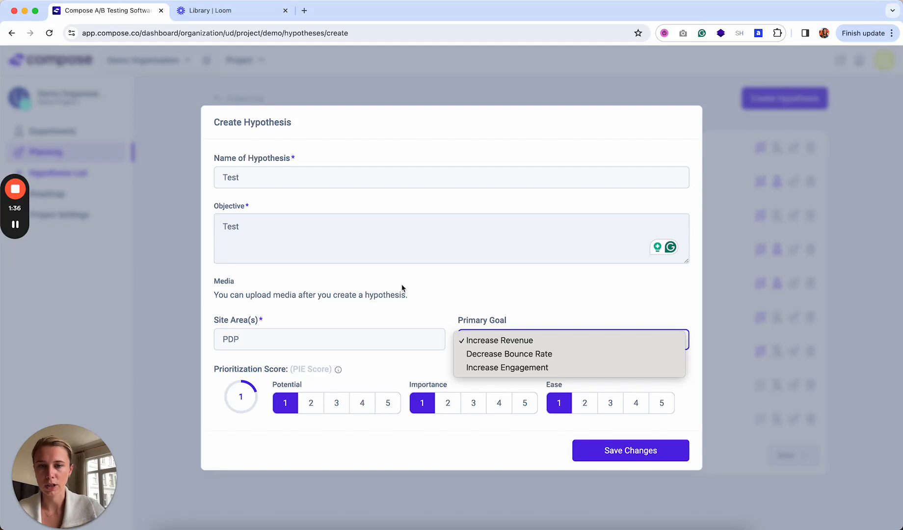
pyautogui.click(523, 357)
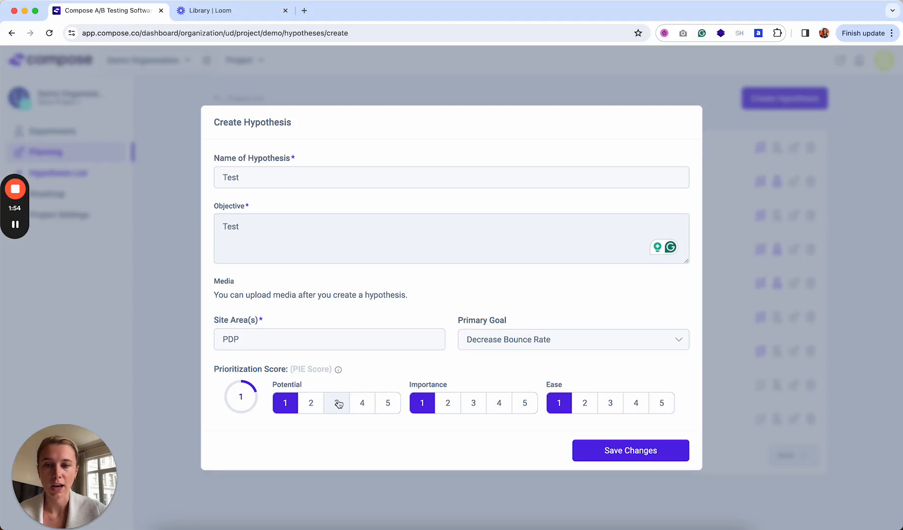
pyautogui.click(338, 403)
pyautogui.click(500, 403)
pyautogui.click(636, 403)
pyautogui.click(632, 447)
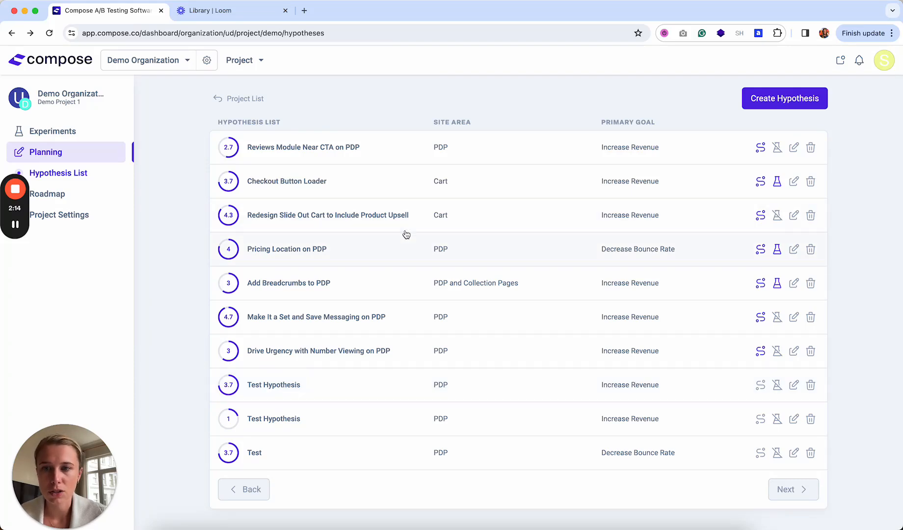
# Review the Checkout Button Loader hypothesis details and the roadmap actions available for Reviews Module Near CTA on PDP
pyautogui.click(793, 181)
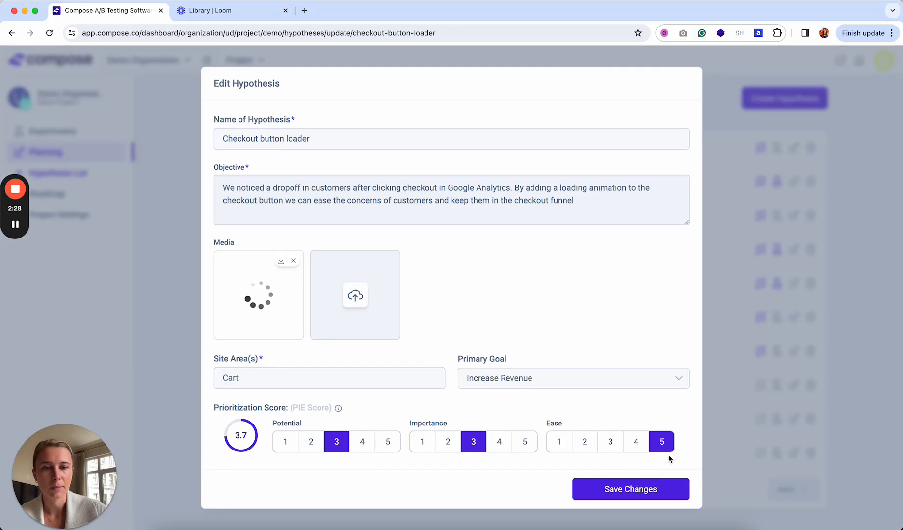
pyautogui.click(653, 489)
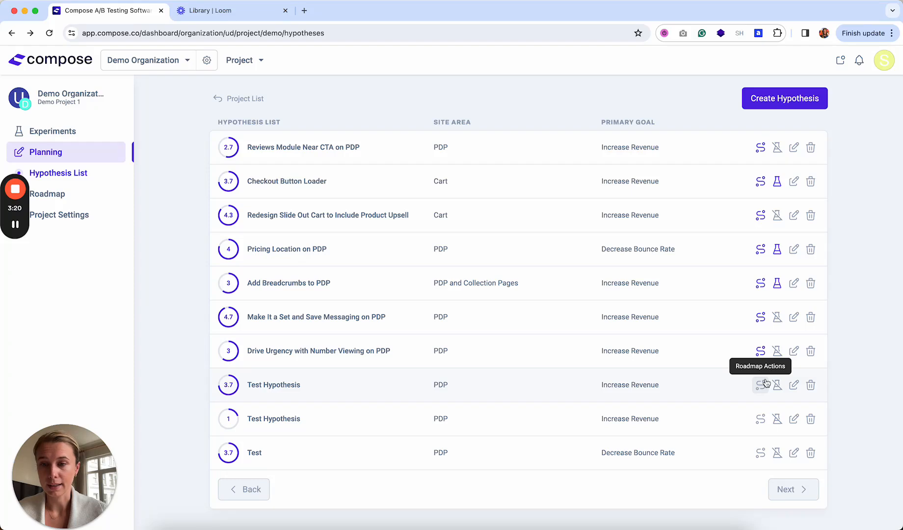
pyautogui.click(761, 149)
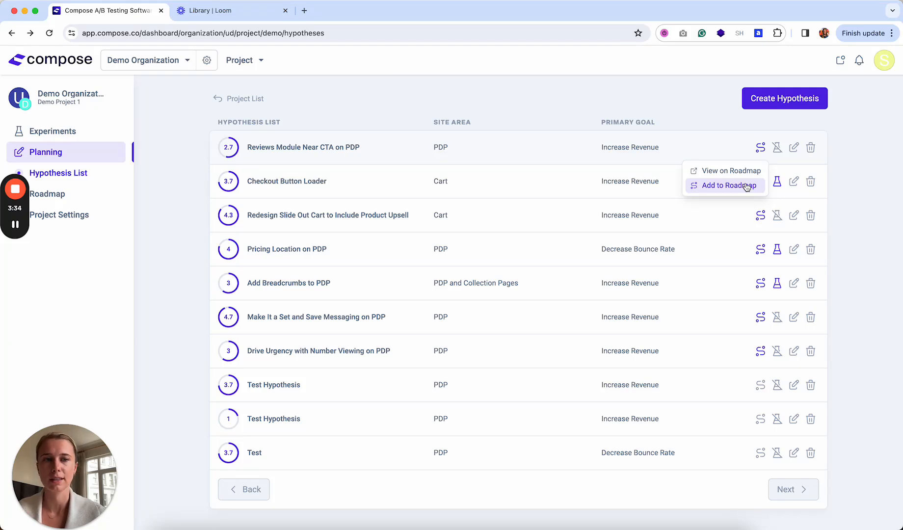
pyautogui.click(723, 122)
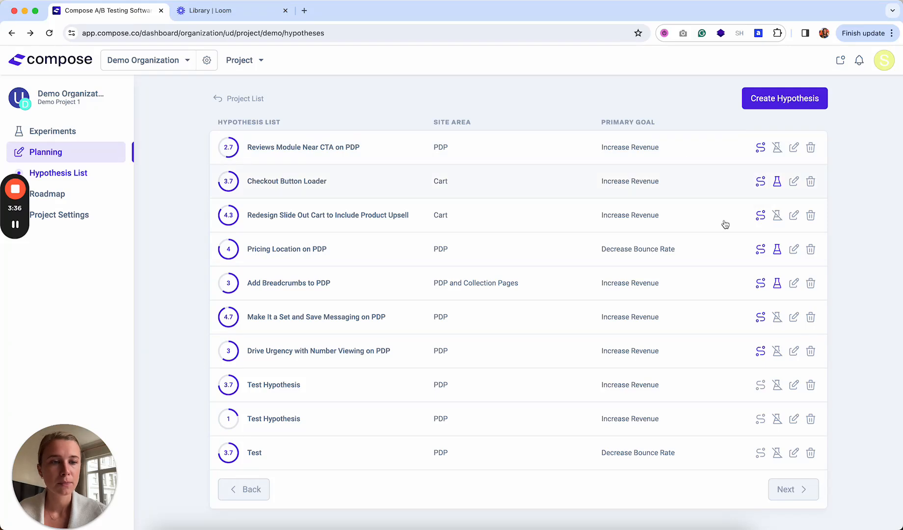
# Add the Test Hypothesis scored 3.7 to the roadmap under the name "Test" for May 2024
pyautogui.click(759, 385)
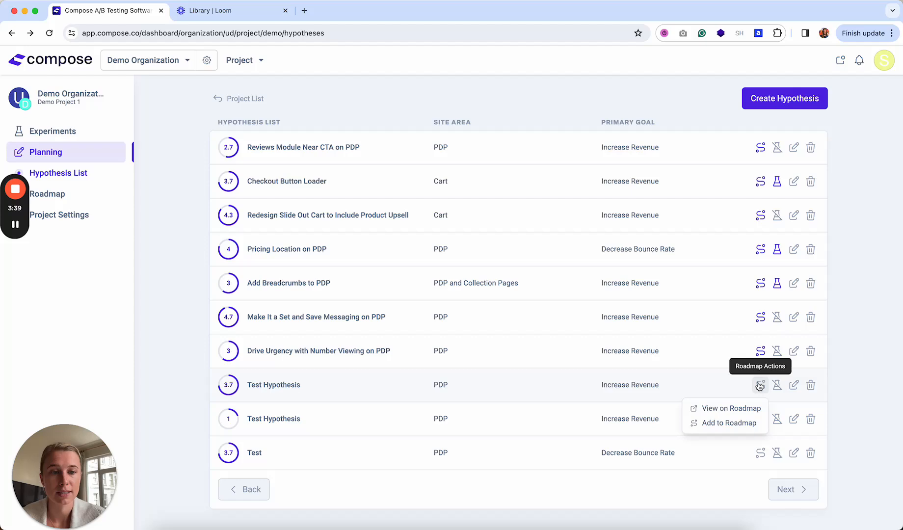
pyautogui.click(737, 423)
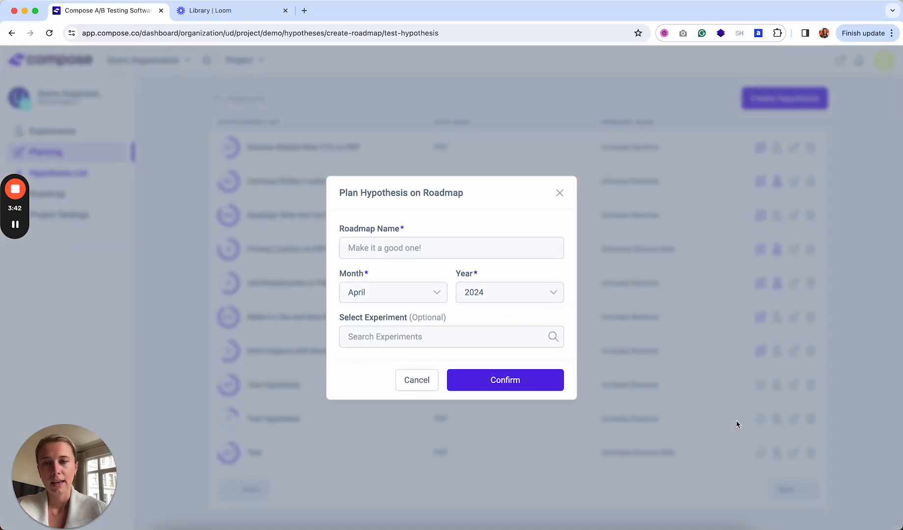
pyautogui.click(382, 246)
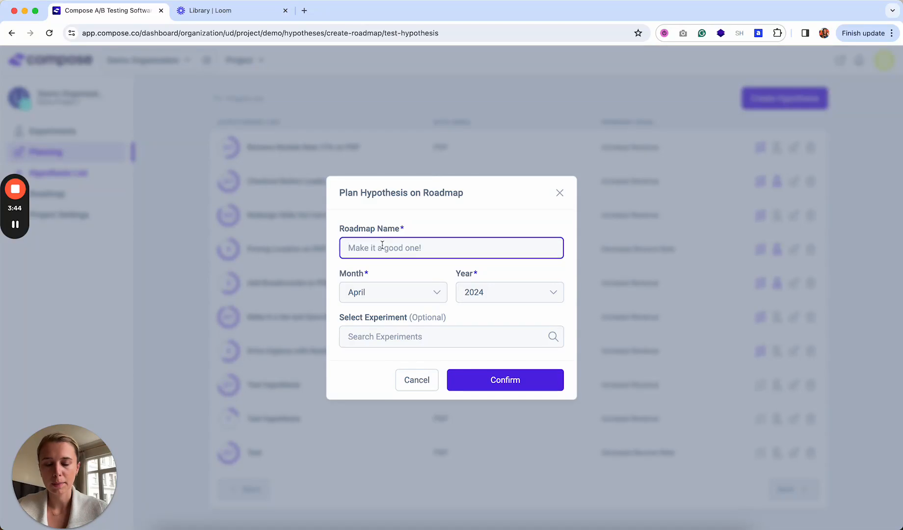
pyautogui.write('Test')
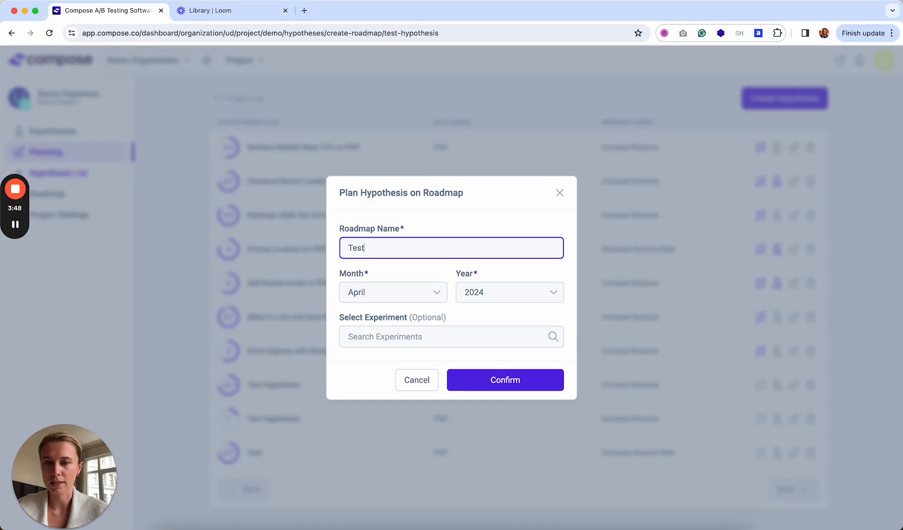
pyautogui.click(432, 292)
pyautogui.click(420, 306)
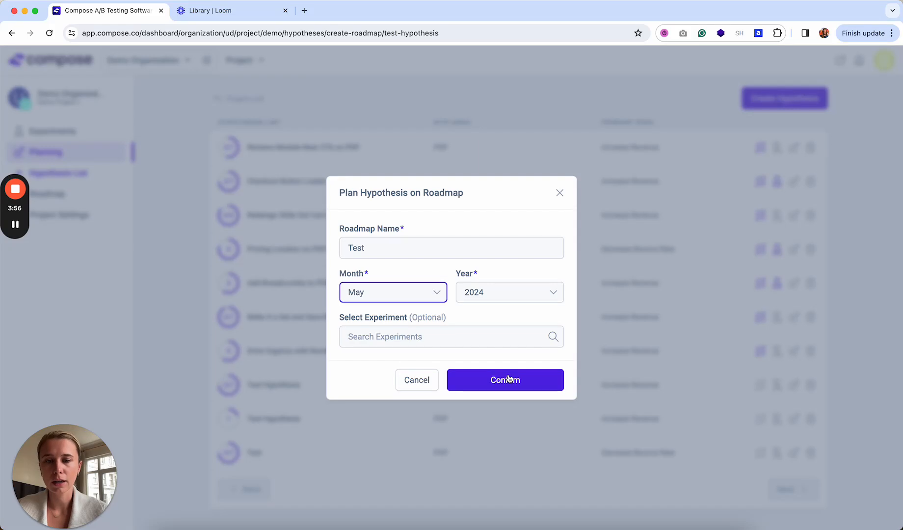
pyautogui.click(484, 381)
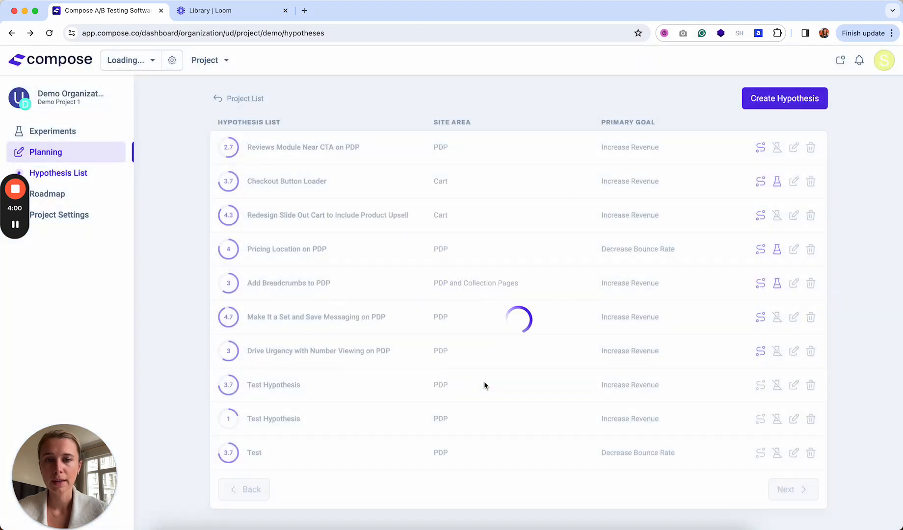
# On the roadmap, reorder April 2024 so that Loading Animation on Checkout Button comes before "Make It a Set and Save"
pyautogui.click(60, 196)
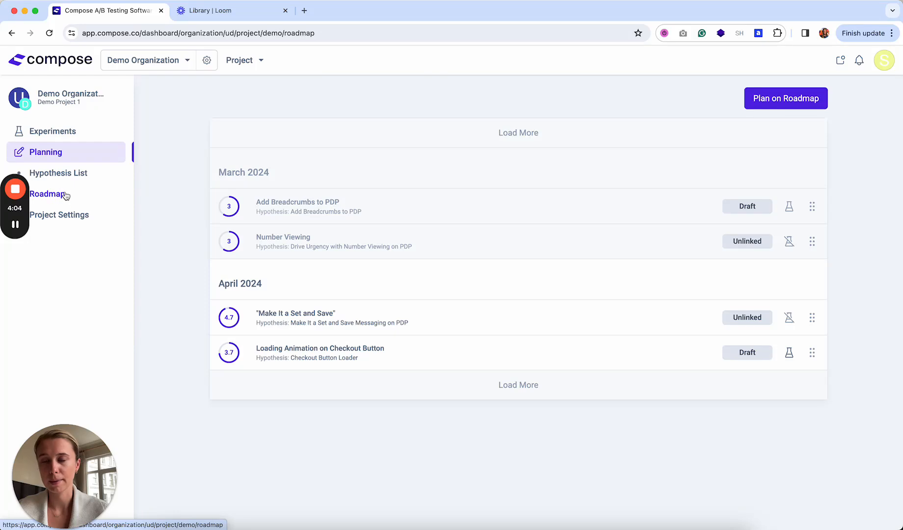
pyautogui.scroll(-5, 424, 210)
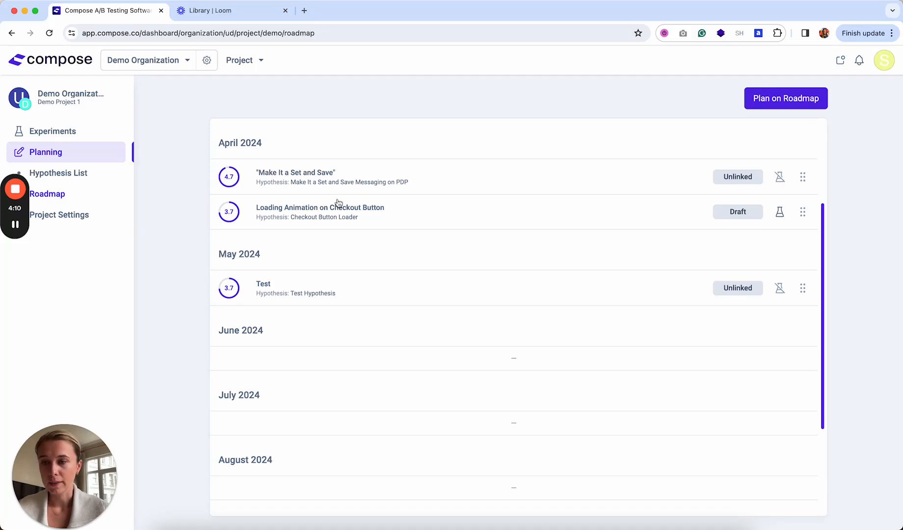
pyautogui.scroll(5, 338, 202)
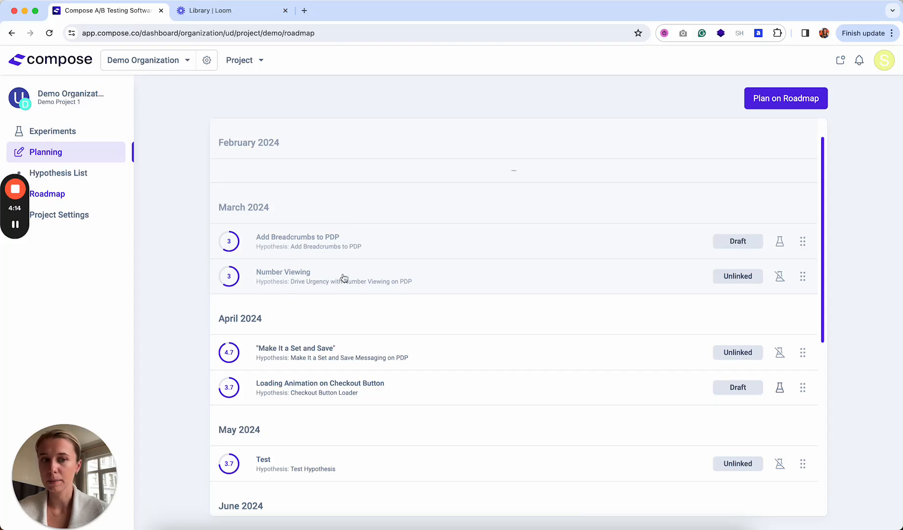
pyautogui.scroll(-2, 462, 284)
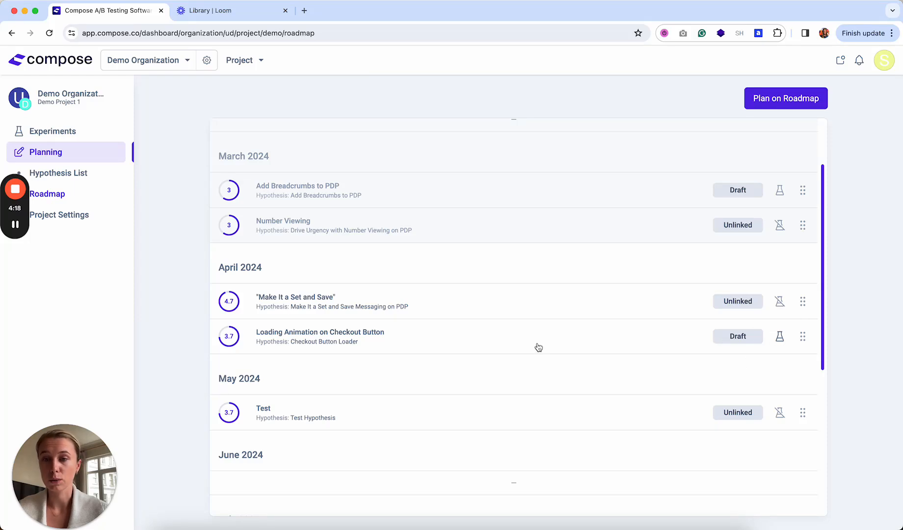
pyautogui.scroll(-1, 465, 325)
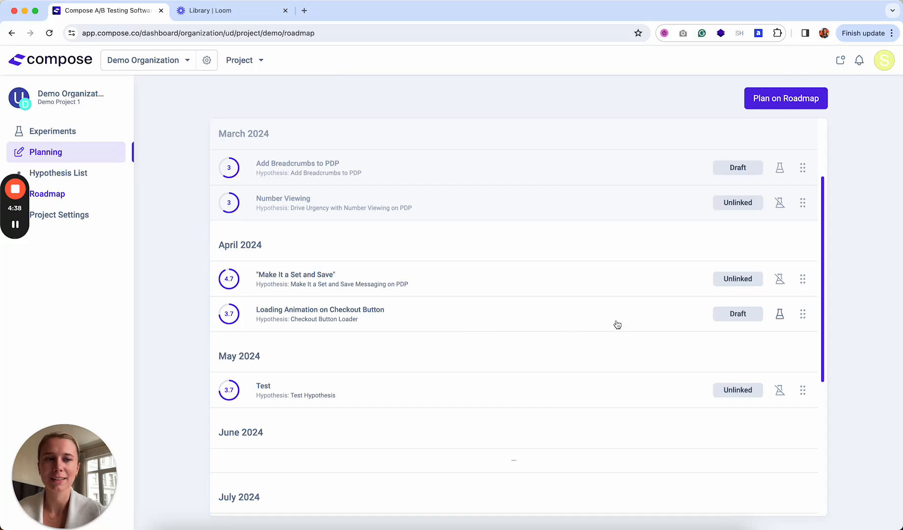
pyautogui.moveTo(804, 285); pyautogui.dragTo(808, 262)
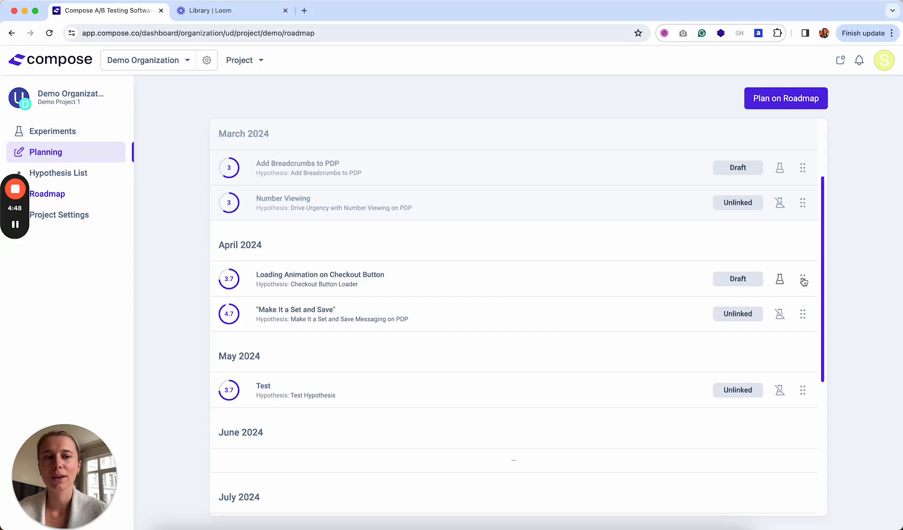
pyautogui.moveTo(804, 280)
pyautogui.mouseDown()
pyautogui.moveTo(803, 384)
pyautogui.moveTo(805, 271)
pyautogui.mouseUp()
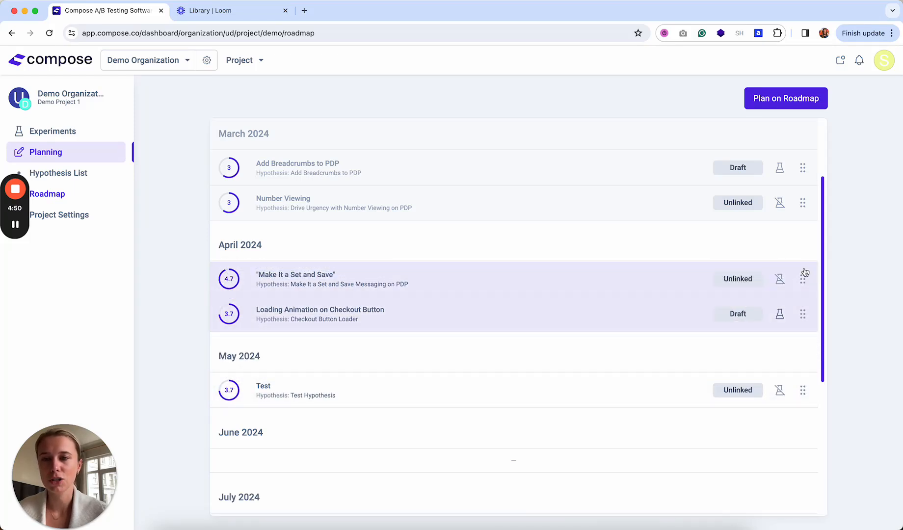
pyautogui.moveTo(804, 316); pyautogui.dragTo(805, 279)
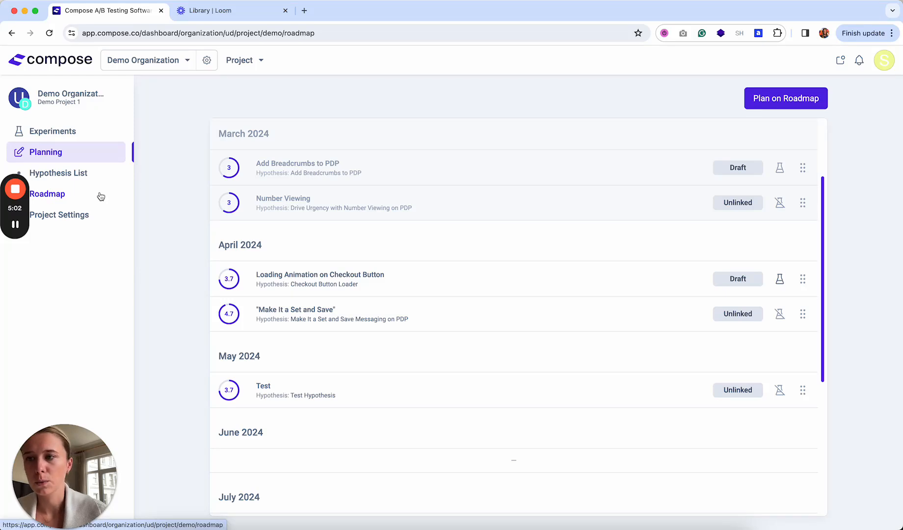
# Create a new experiment named "Test" and save it as a draft
pyautogui.click(72, 131)
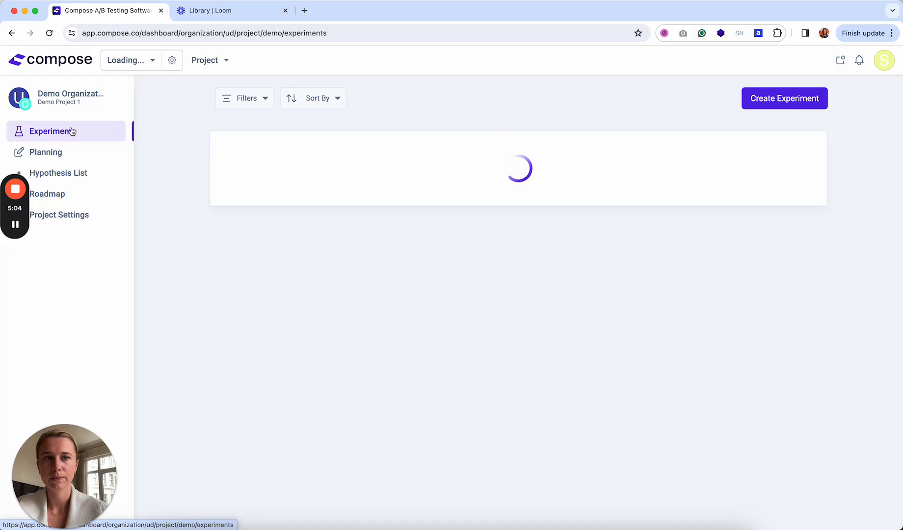
pyautogui.click(801, 98)
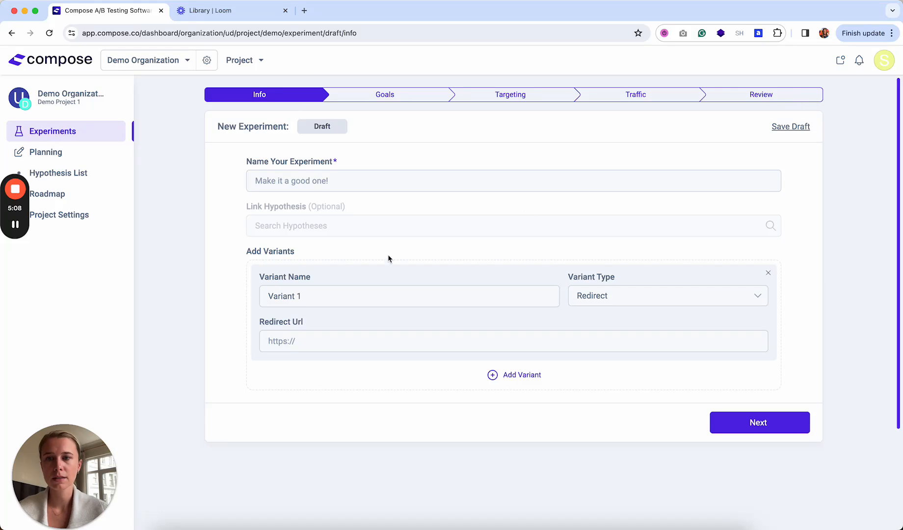
pyautogui.click(350, 180)
pyautogui.write('Test')
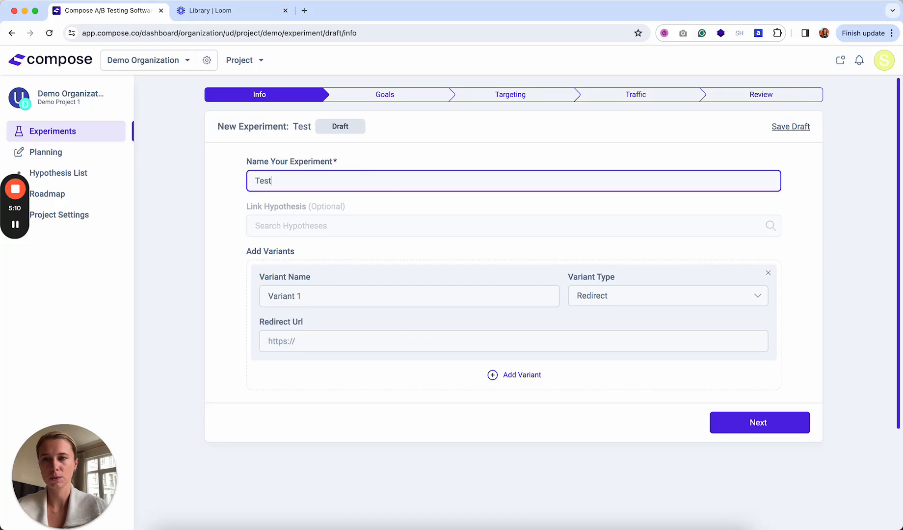
pyautogui.click(379, 230)
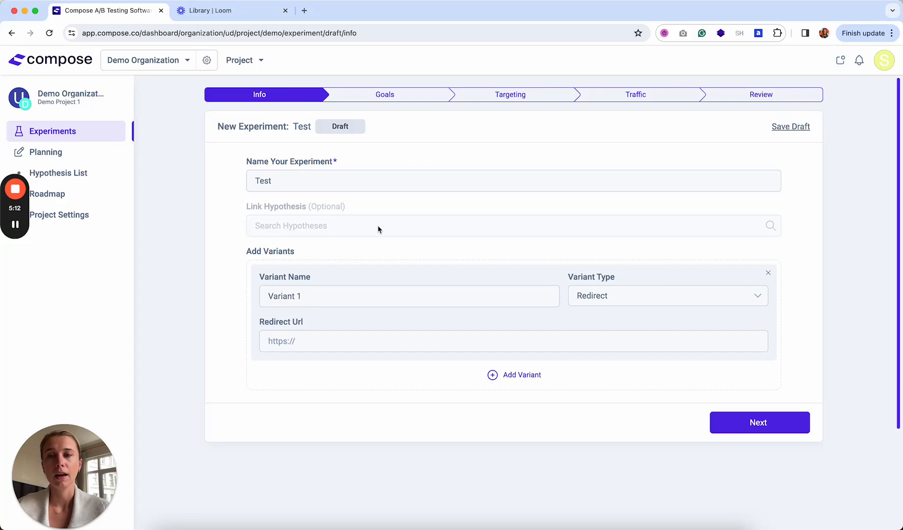
pyautogui.click(792, 127)
# Link the unlinked Test Hypothesis to the experiment, assign it to its May 2024 roadmap entry, and save the draft
pyautogui.click(336, 232)
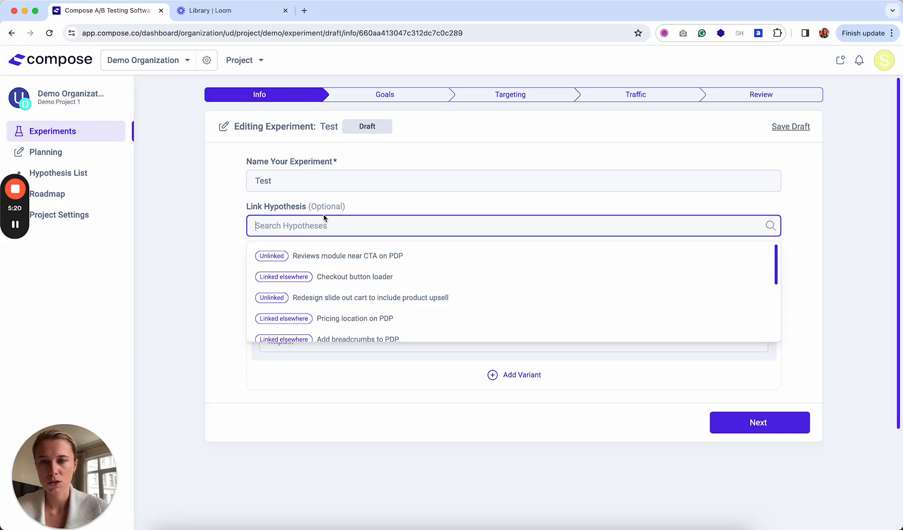
pyautogui.write('Test')
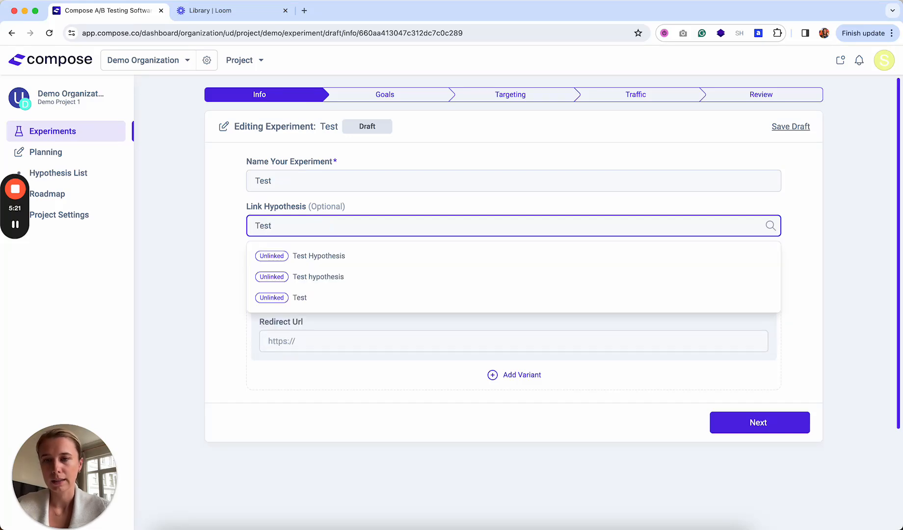
pyautogui.click(349, 256)
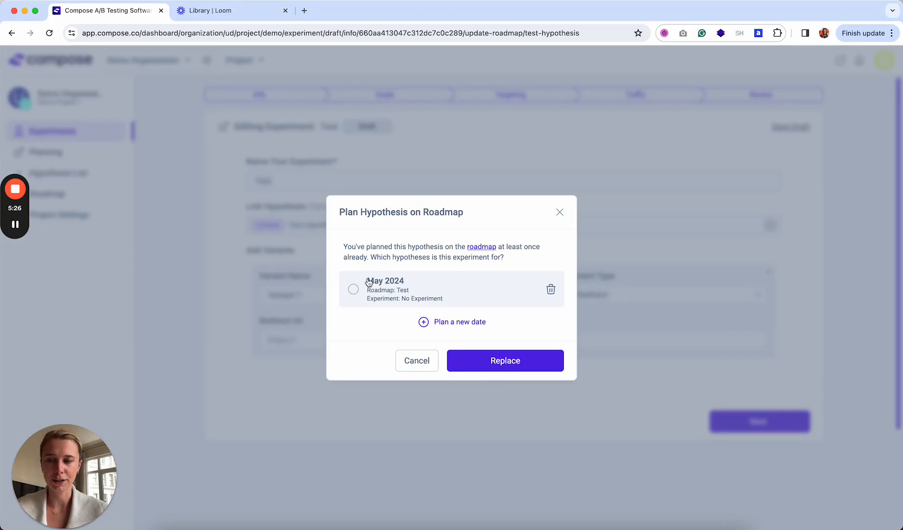
pyautogui.click(354, 291)
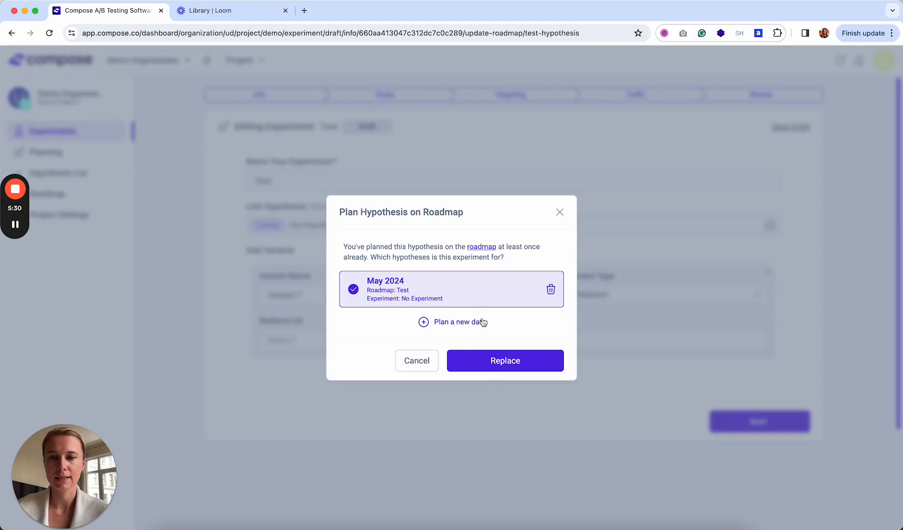
pyautogui.click(500, 362)
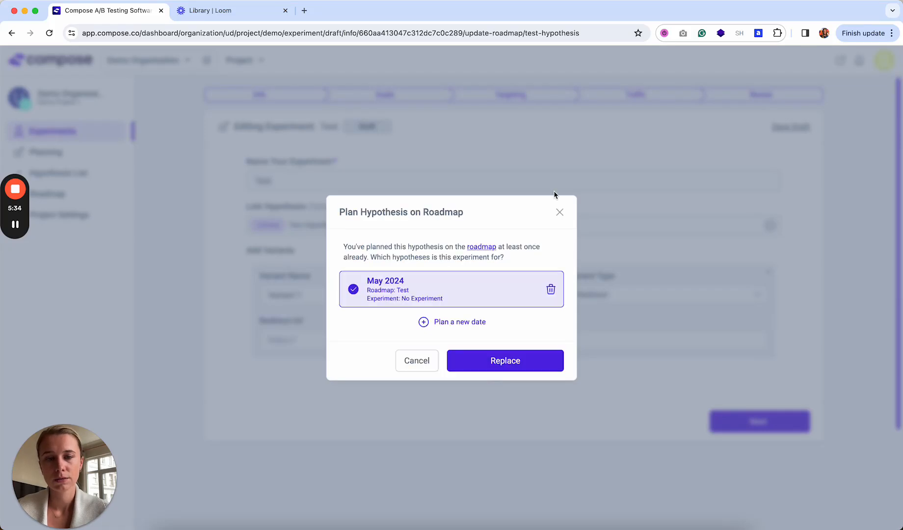
pyautogui.click(560, 212)
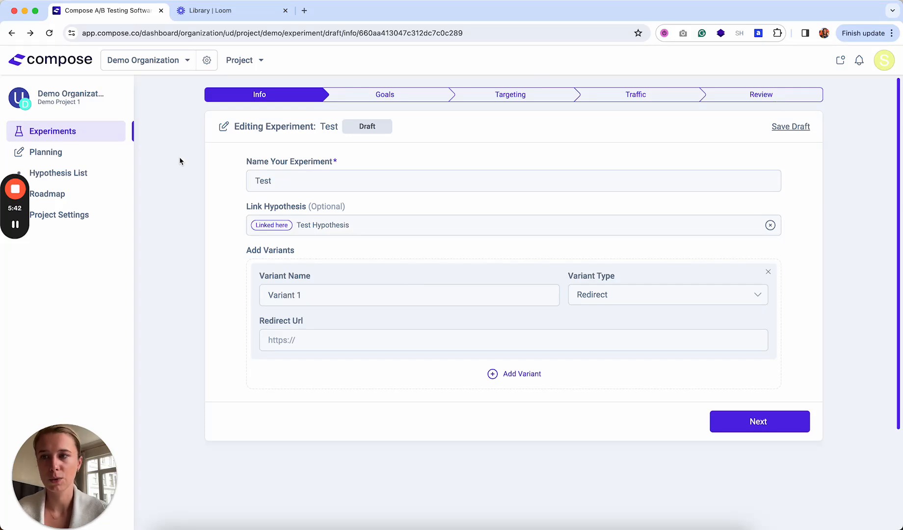
pyautogui.click(780, 131)
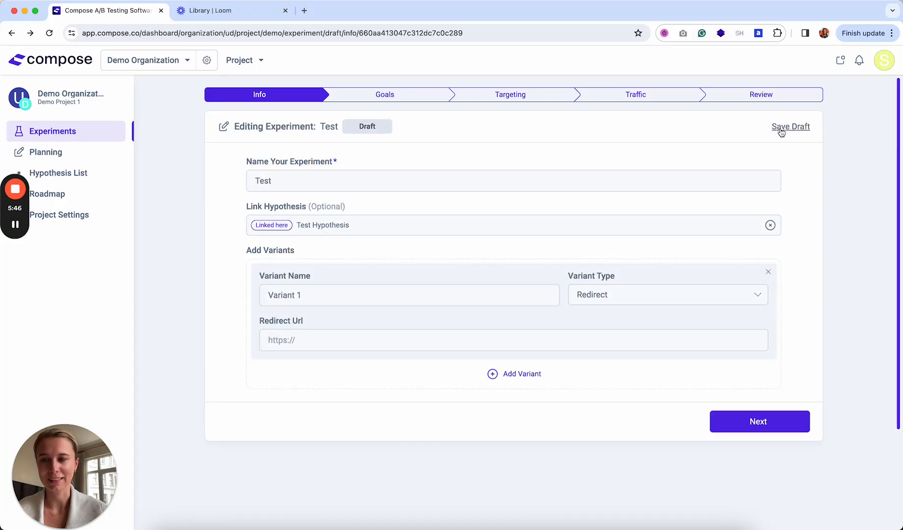
# Open the topmost Test draft from the experiment list and review the additional actions available for it
pyautogui.click(64, 135)
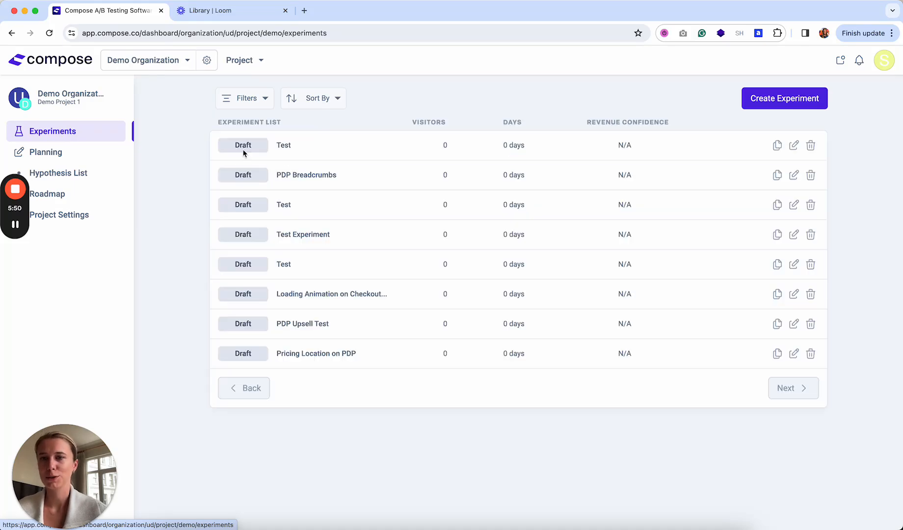
pyautogui.click(285, 146)
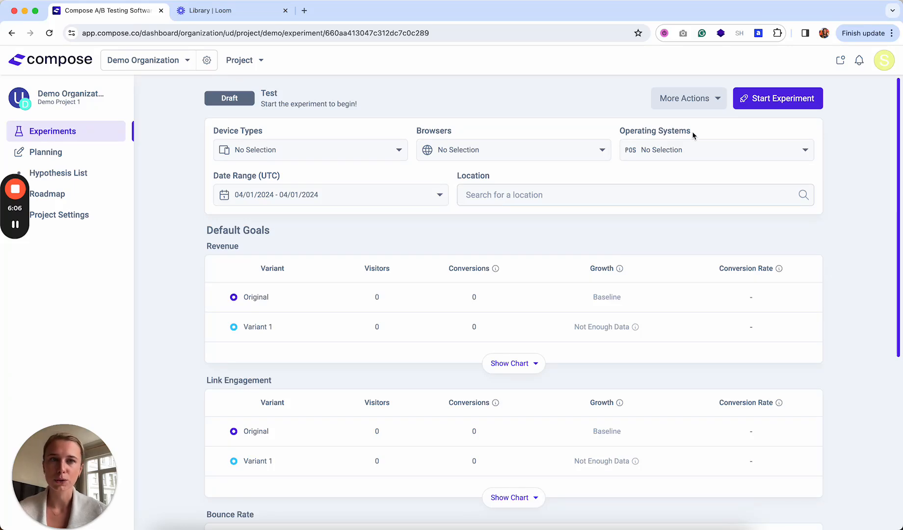
pyautogui.click(708, 103)
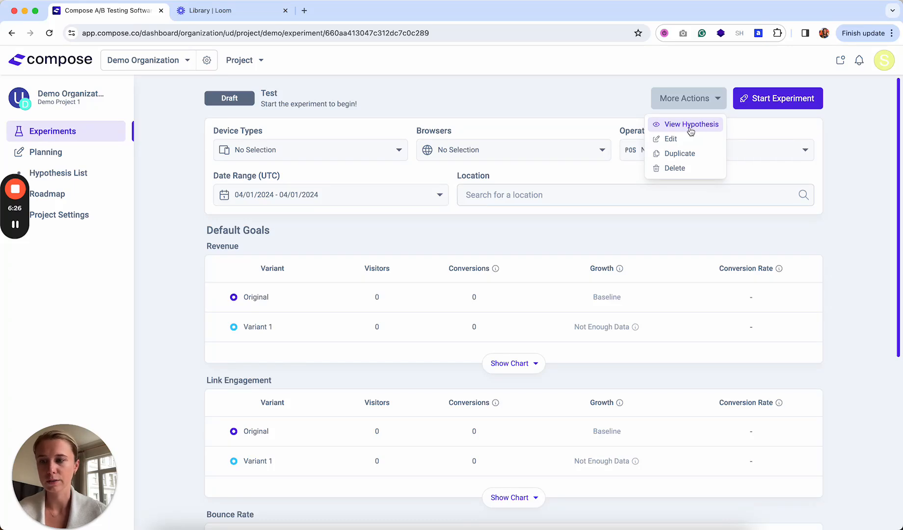
pyautogui.click(693, 104)
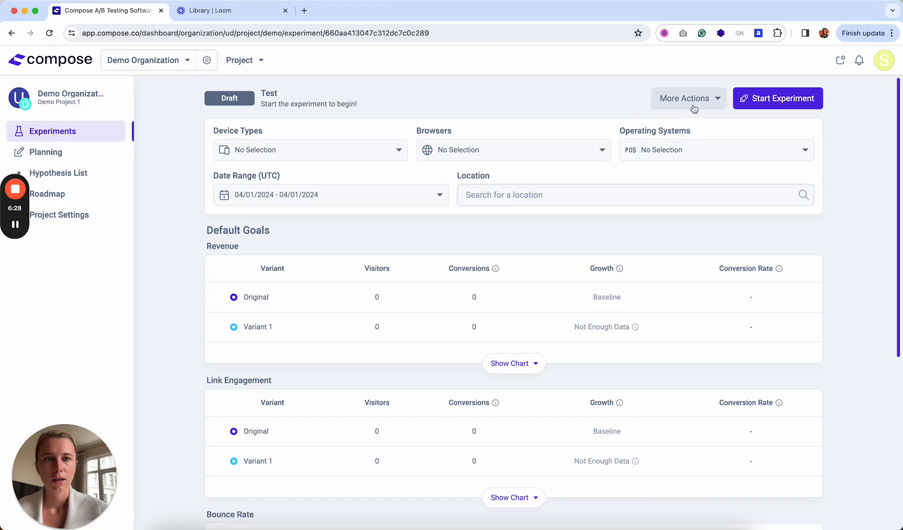